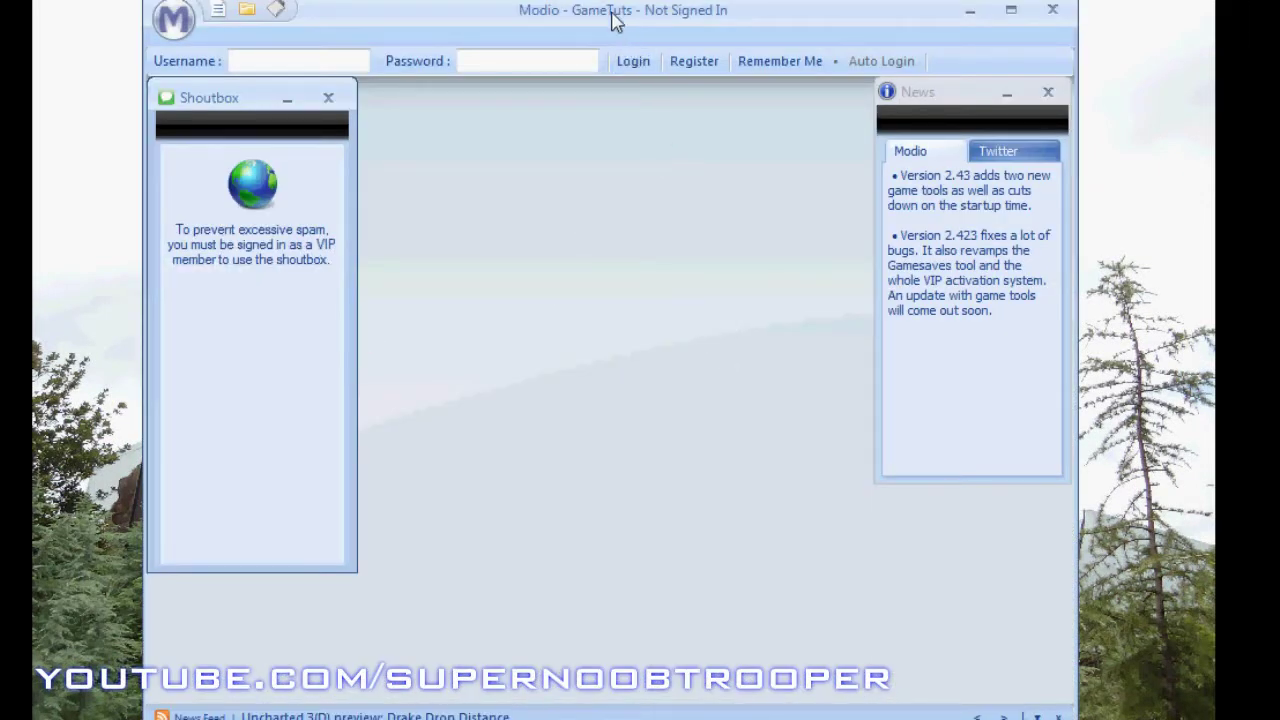
- Open the Xbox360 Device Explorer and load the connected Xbox 360 hard drive
mouse_move(608, 14)
left_mouse_down()
mouse_move(607, 48)
mouse_move(600, 9)
left_mouse_up()
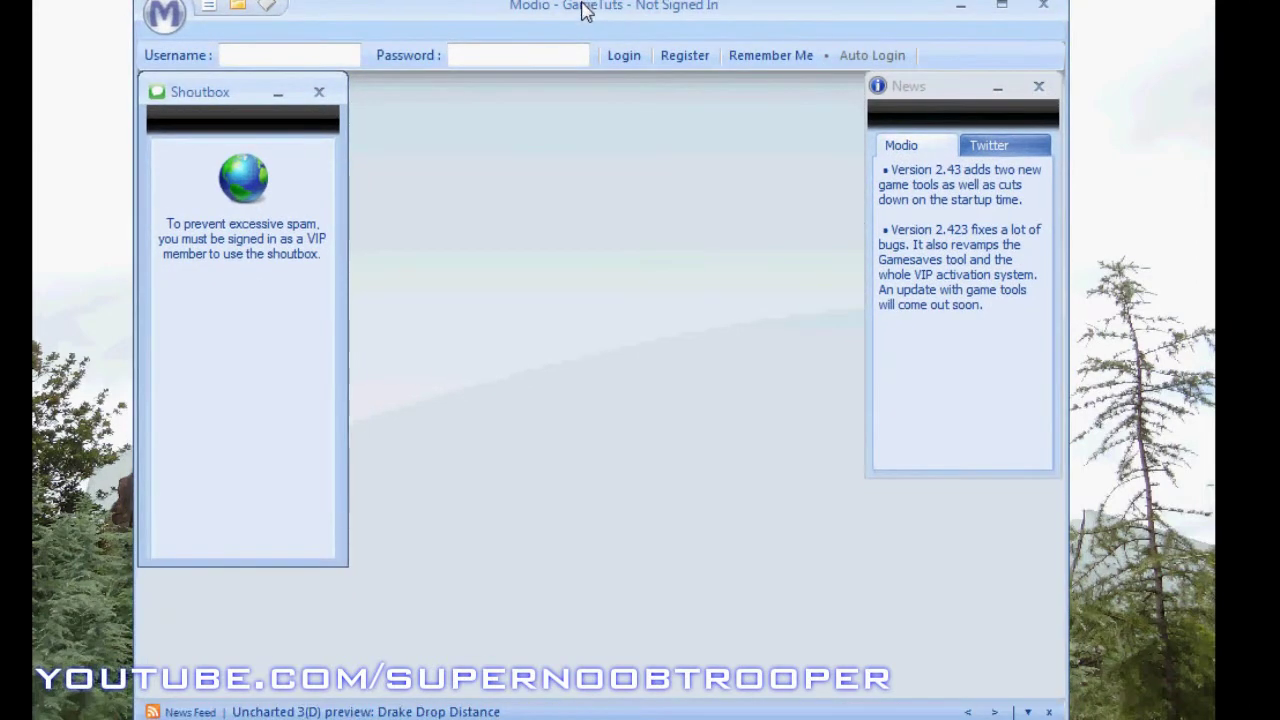
left_click(166, 20)
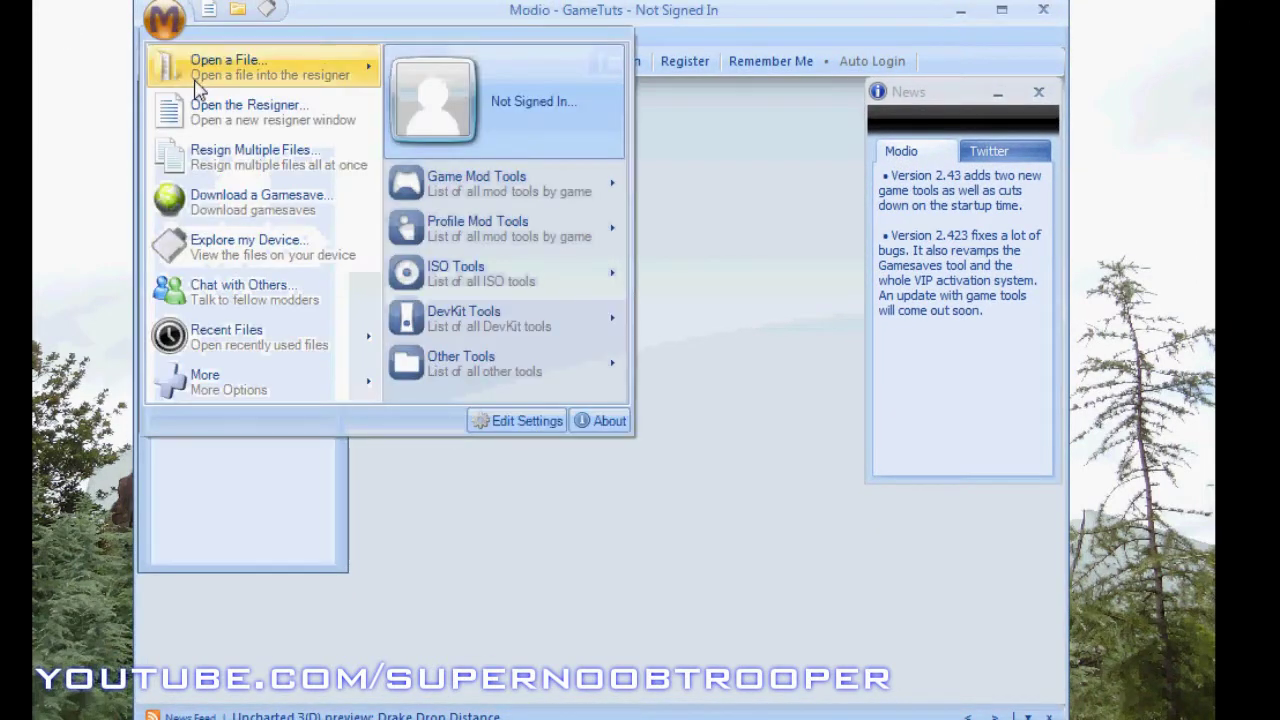
left_click(228, 252)
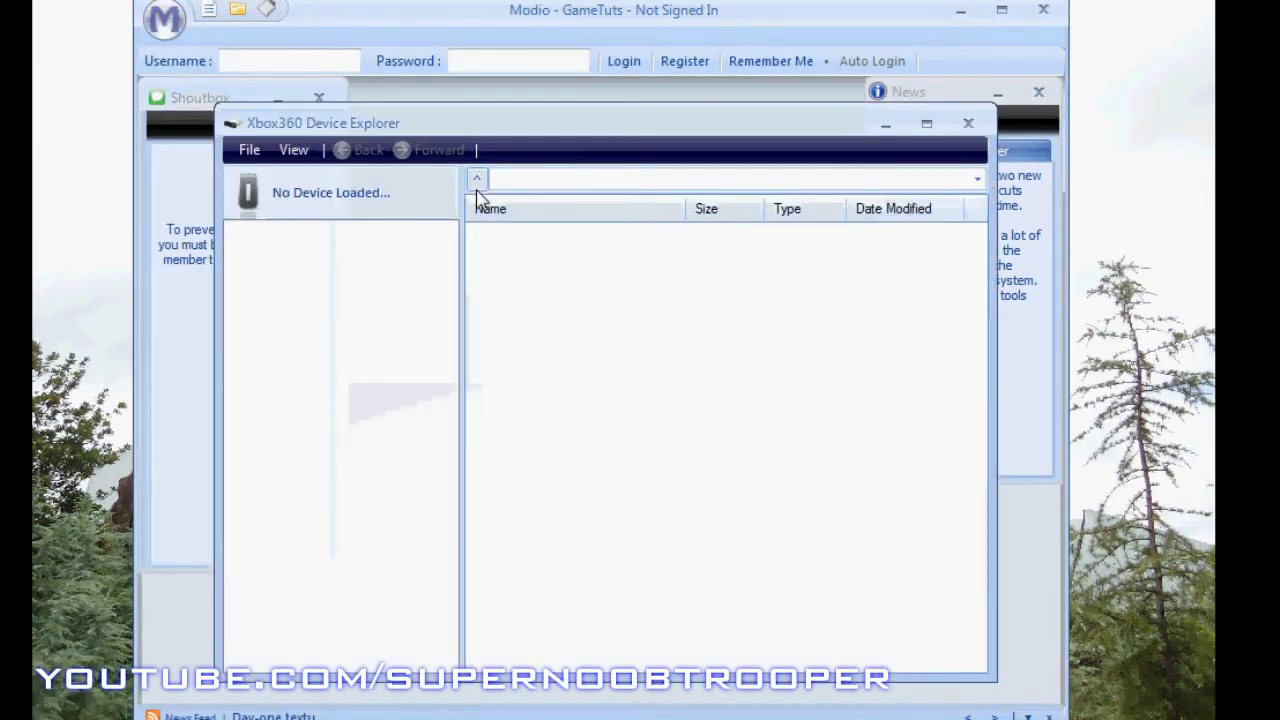
left_click_drag(460, 136, 418, 88)
left_click(206, 95)
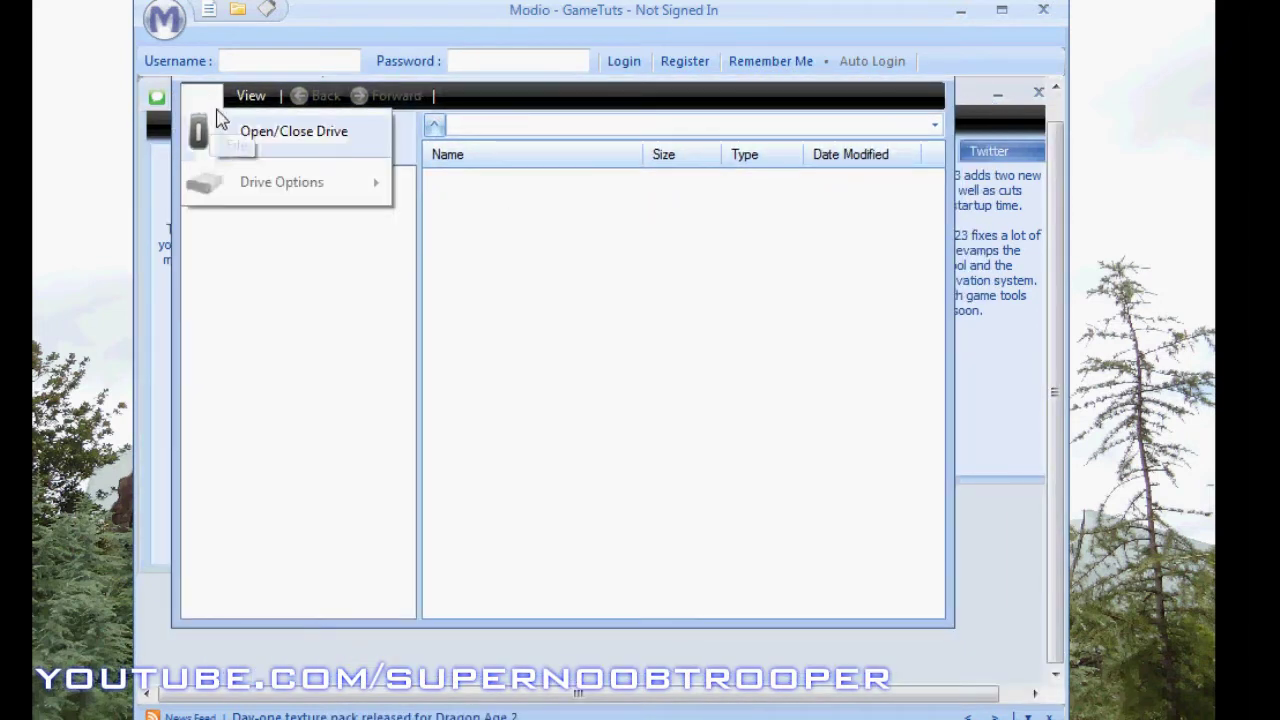
left_click(216, 124)
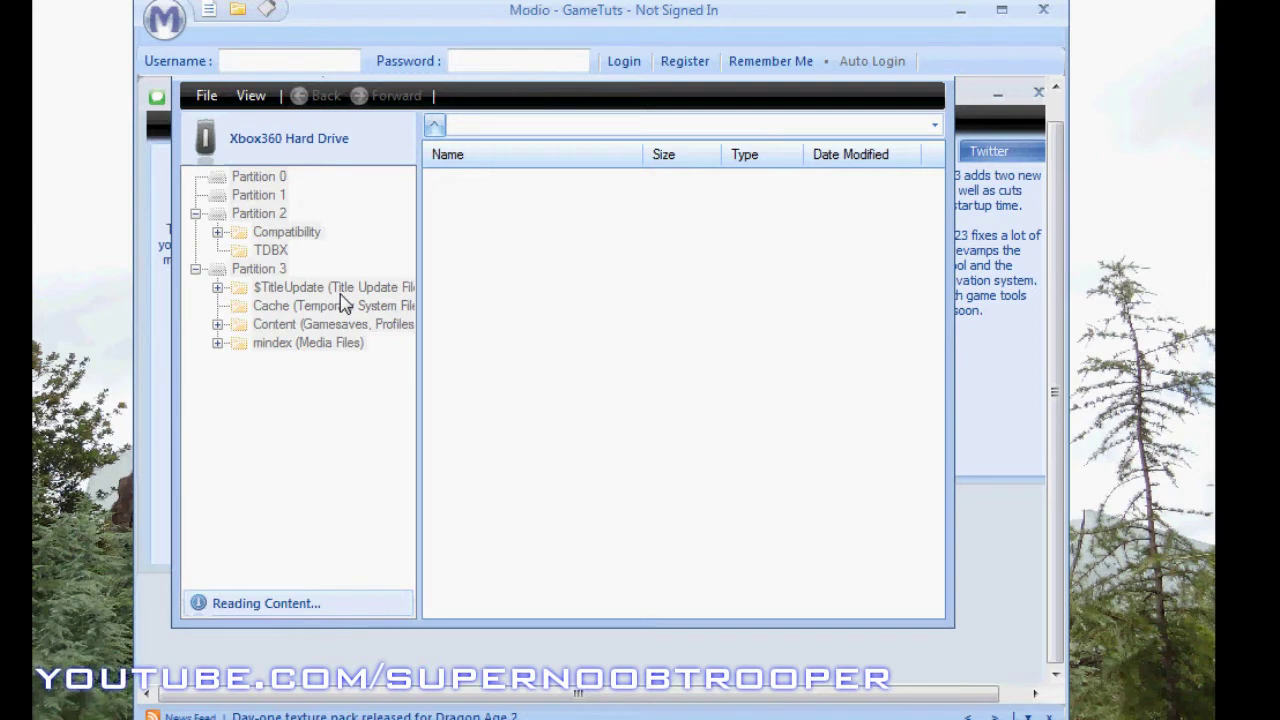
left_click(282, 265)
double_click(508, 219)
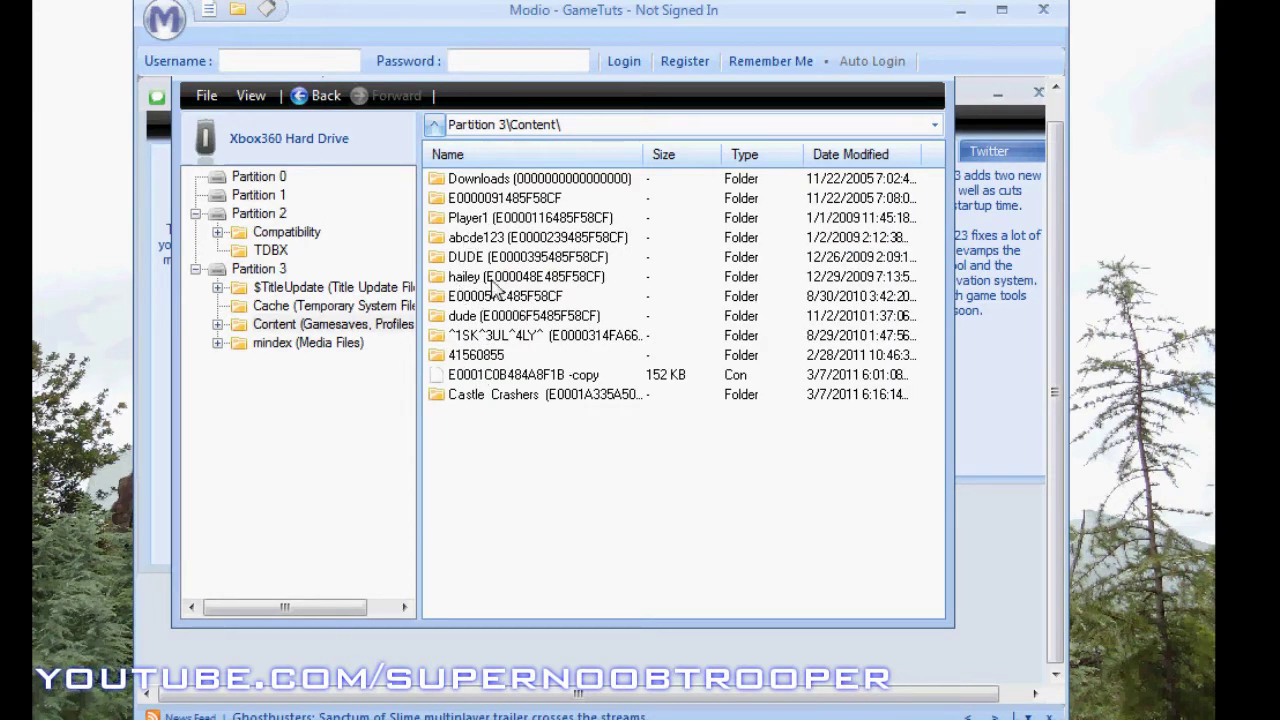
double_click(500, 203)
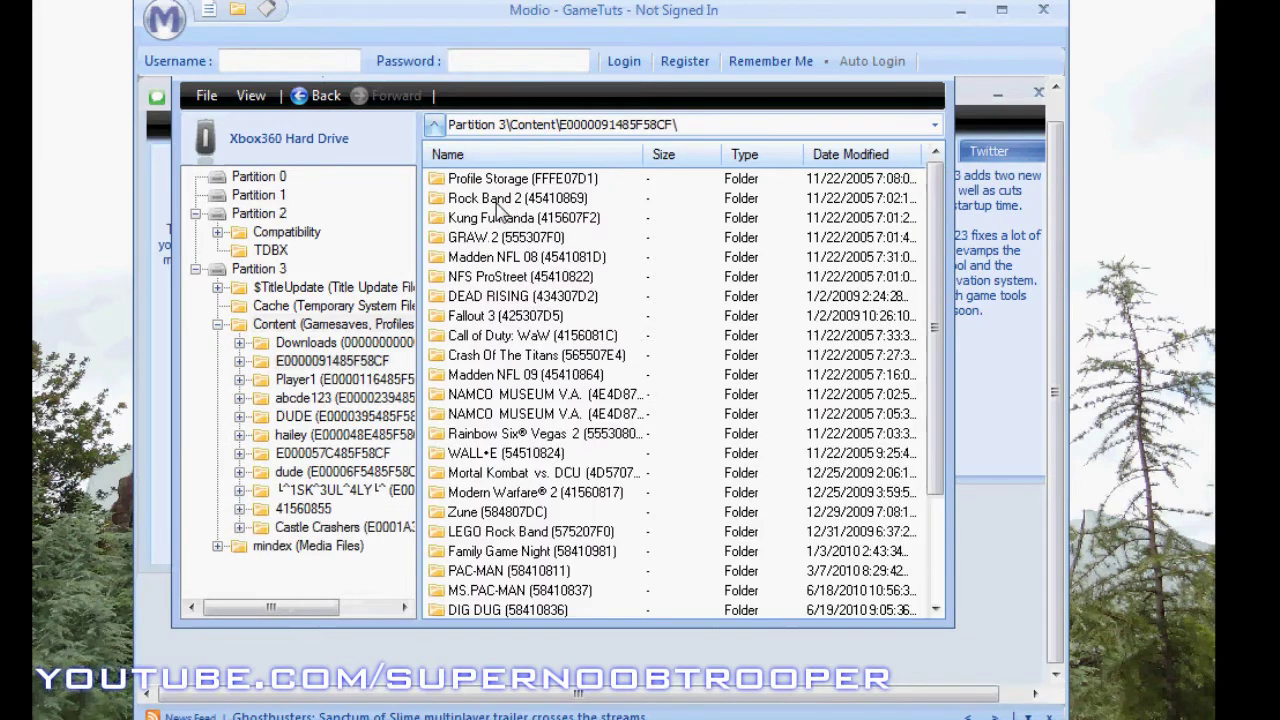
left_click(476, 183)
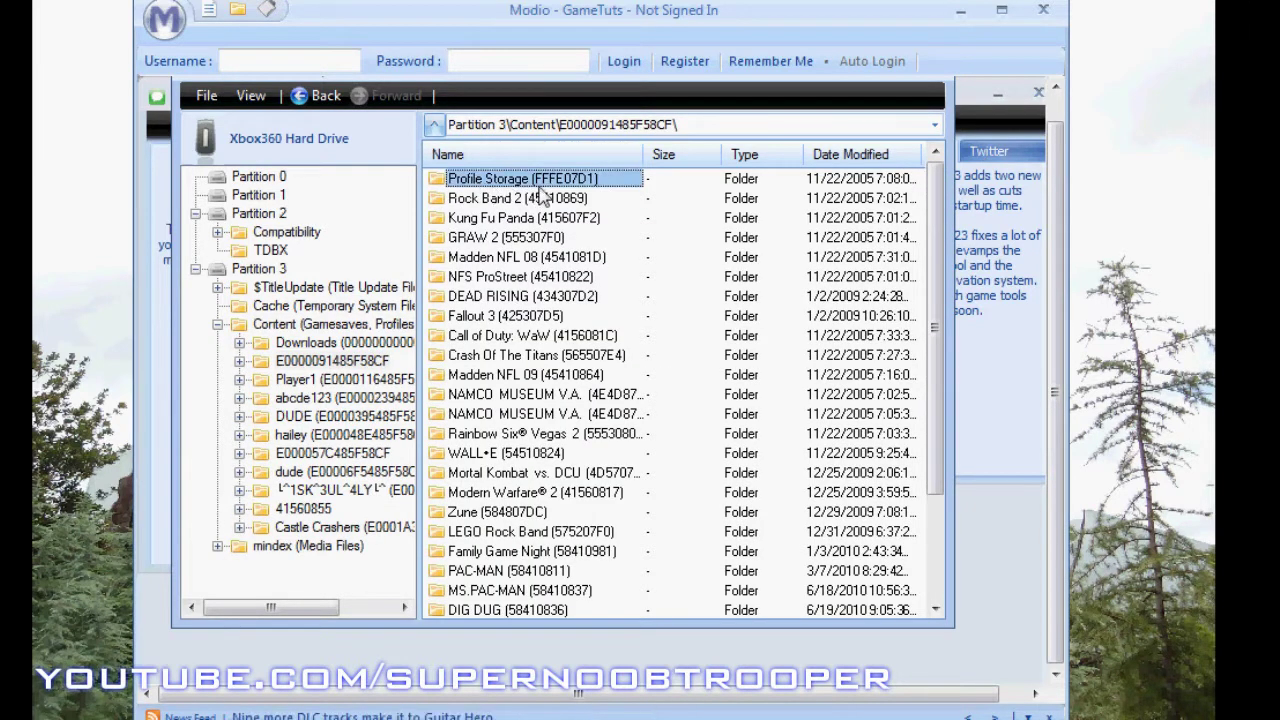
key("Return")
left_click(500, 180)
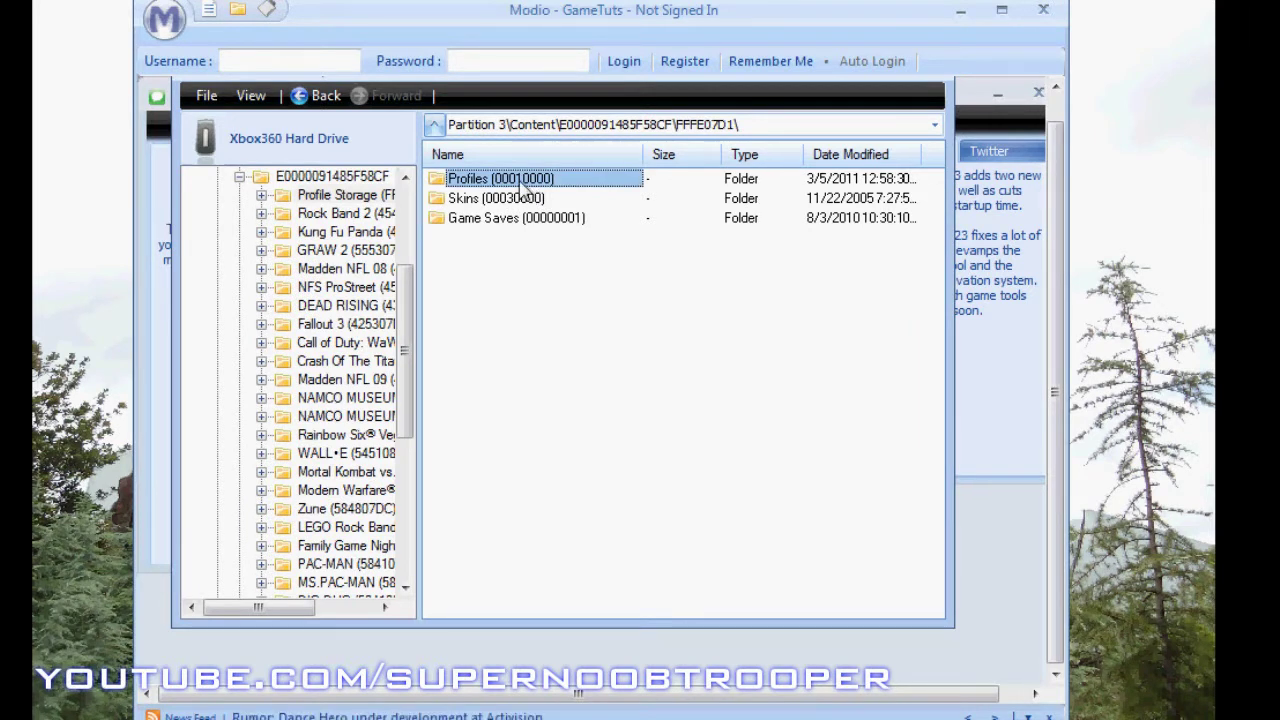
double_click(521, 185)
left_click(525, 186)
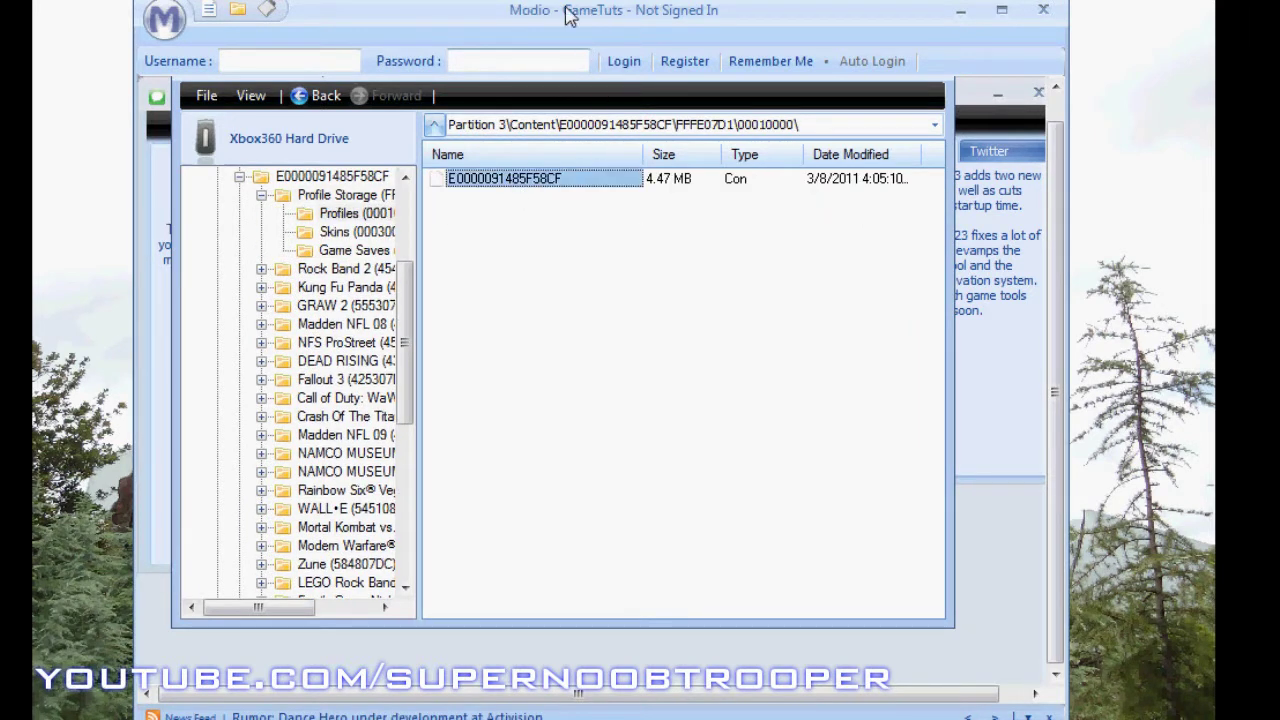
left_click_drag(568, 15, 852, 15)
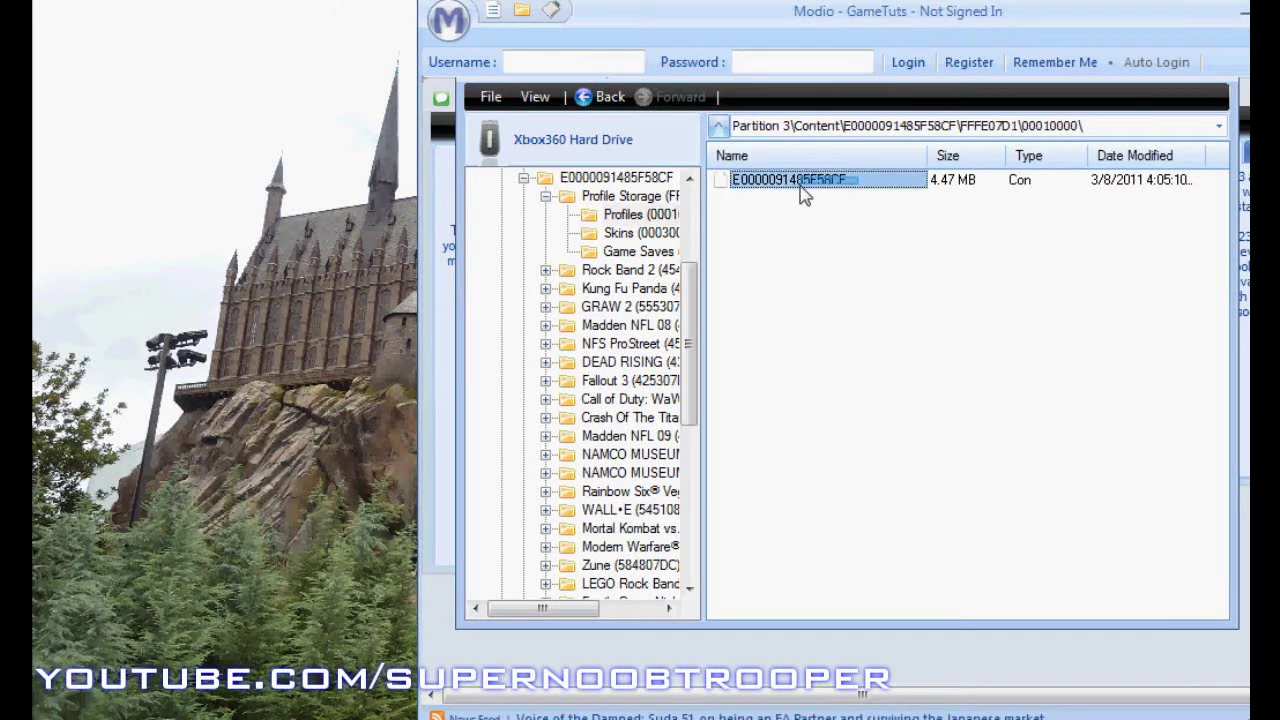
left_click_drag(806, 194, 357, 186)
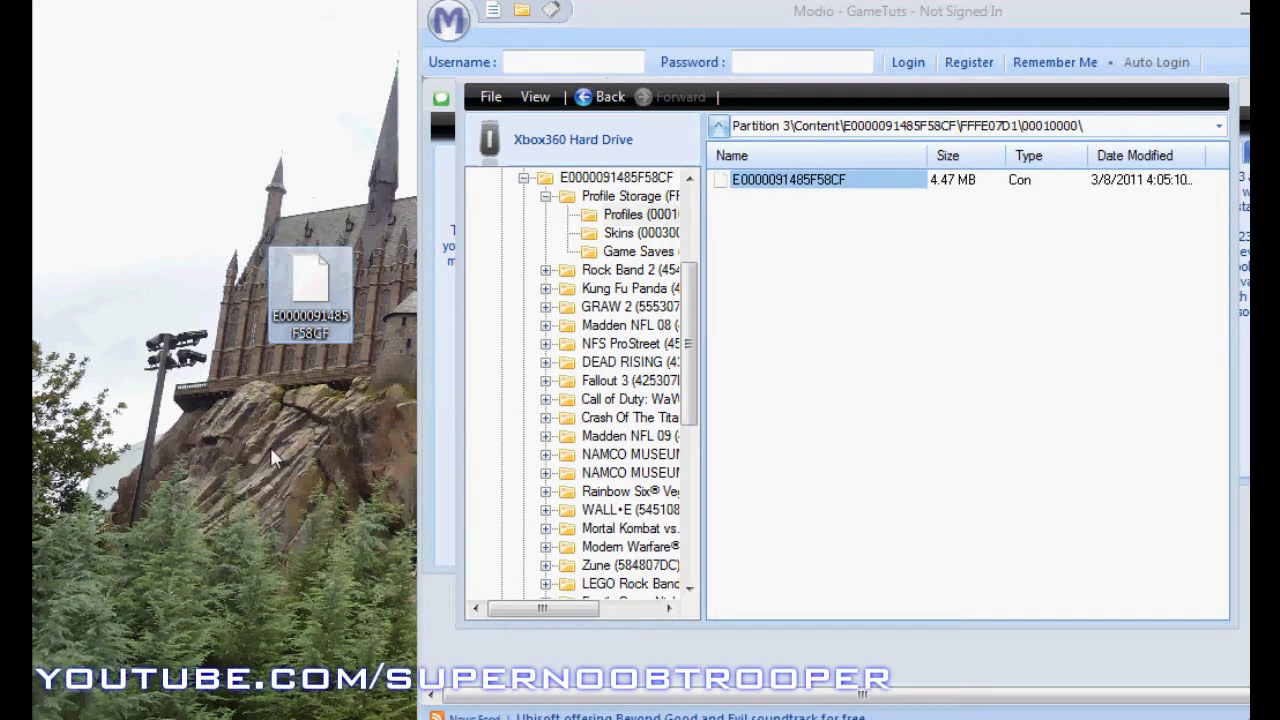
right_click(785, 180)
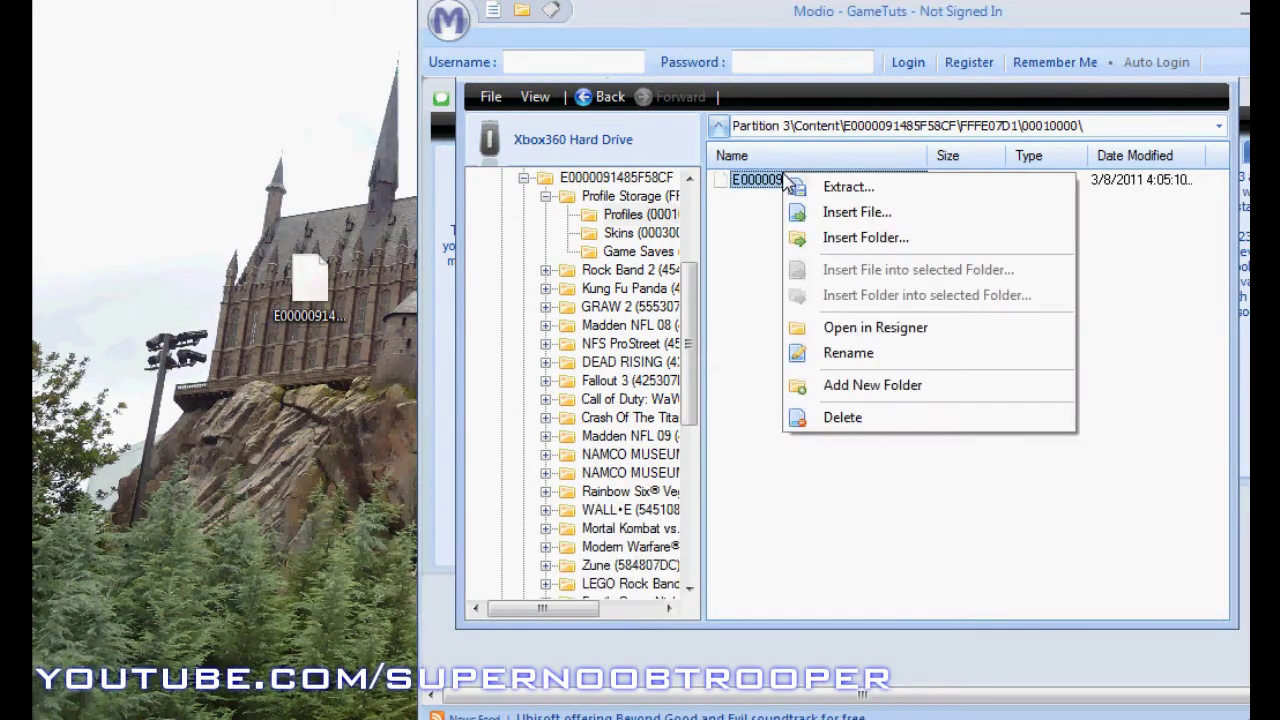
left_click(720, 255)
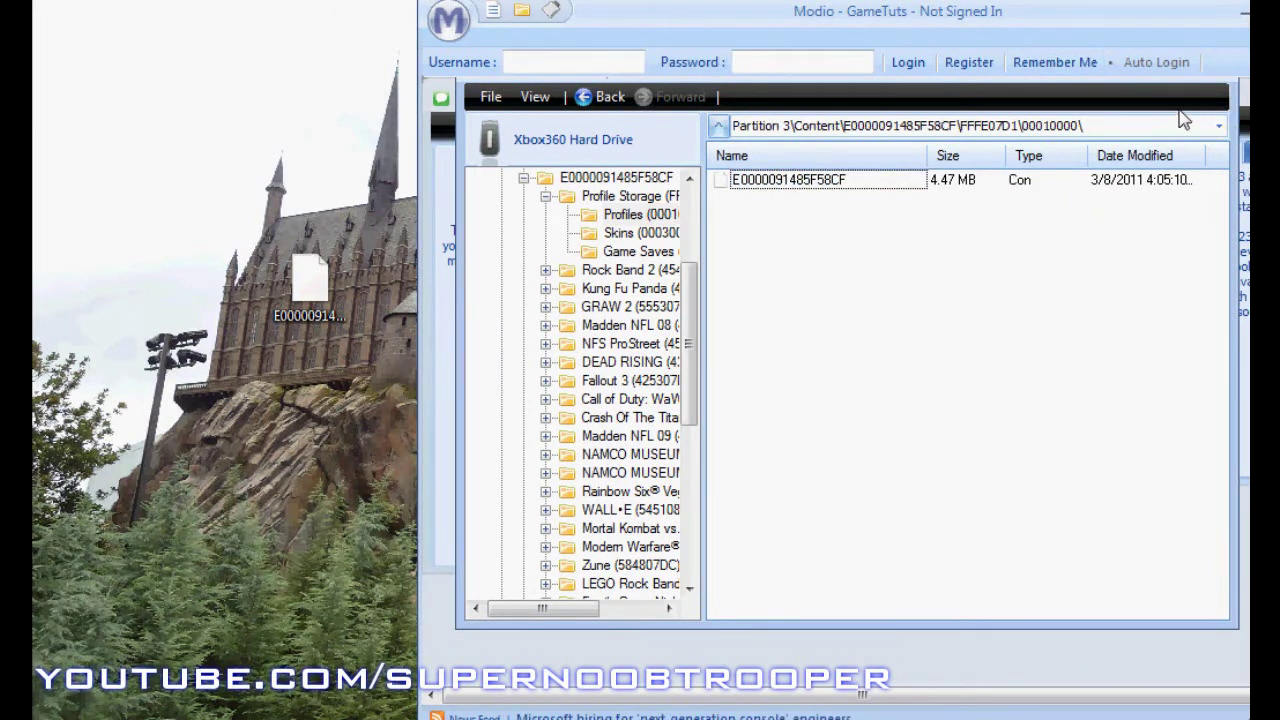
left_click_drag(1078, 30, 861, 37)
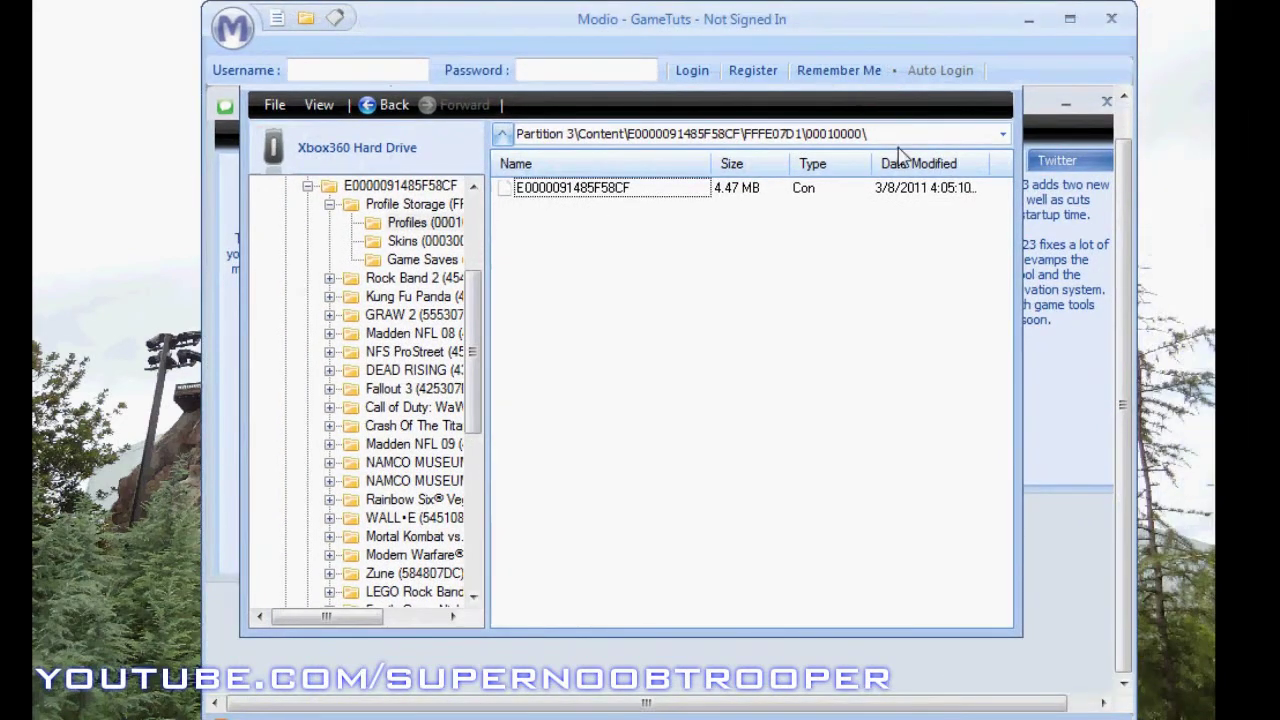
left_click(306, 28)
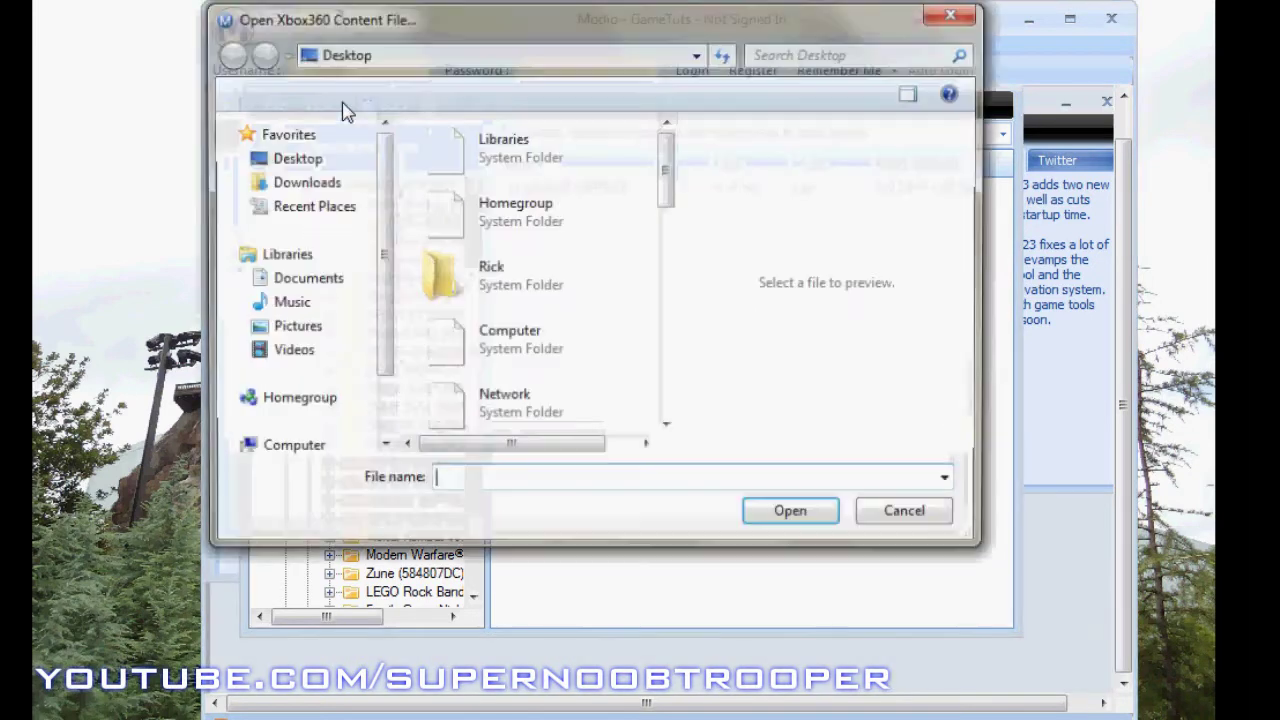
left_click_drag(477, 40, 481, 76)
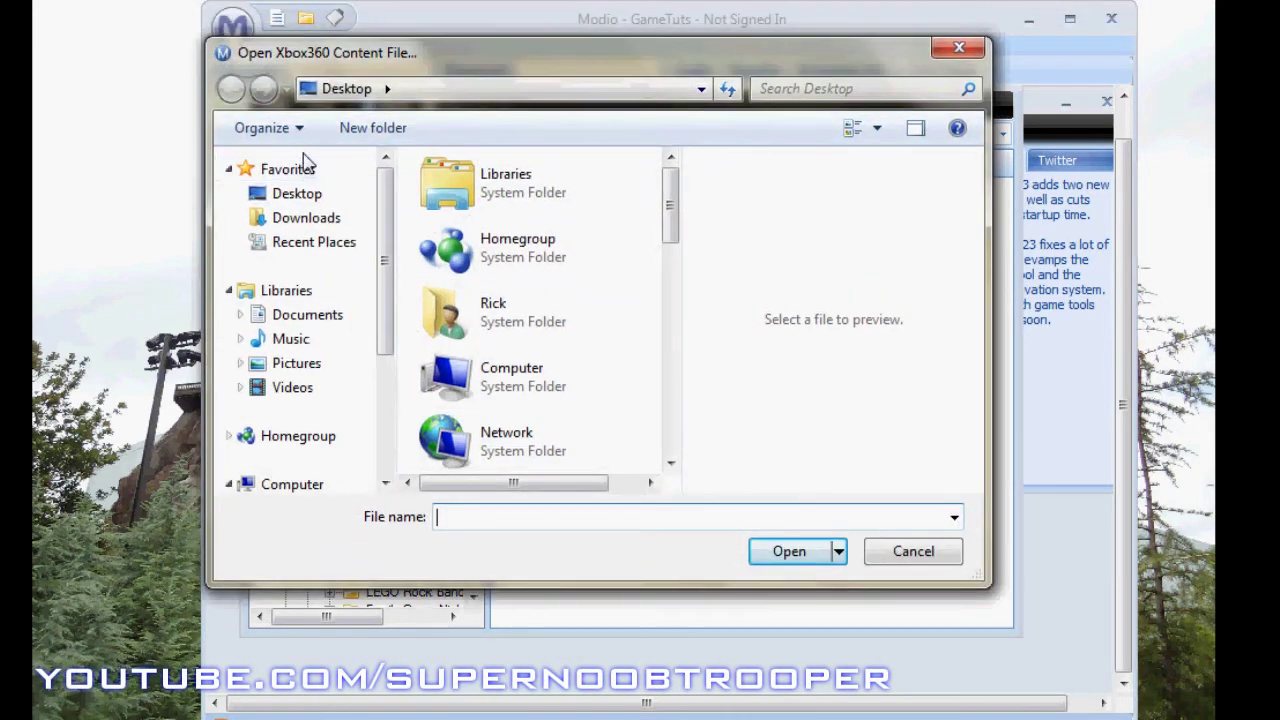
left_click(310, 195)
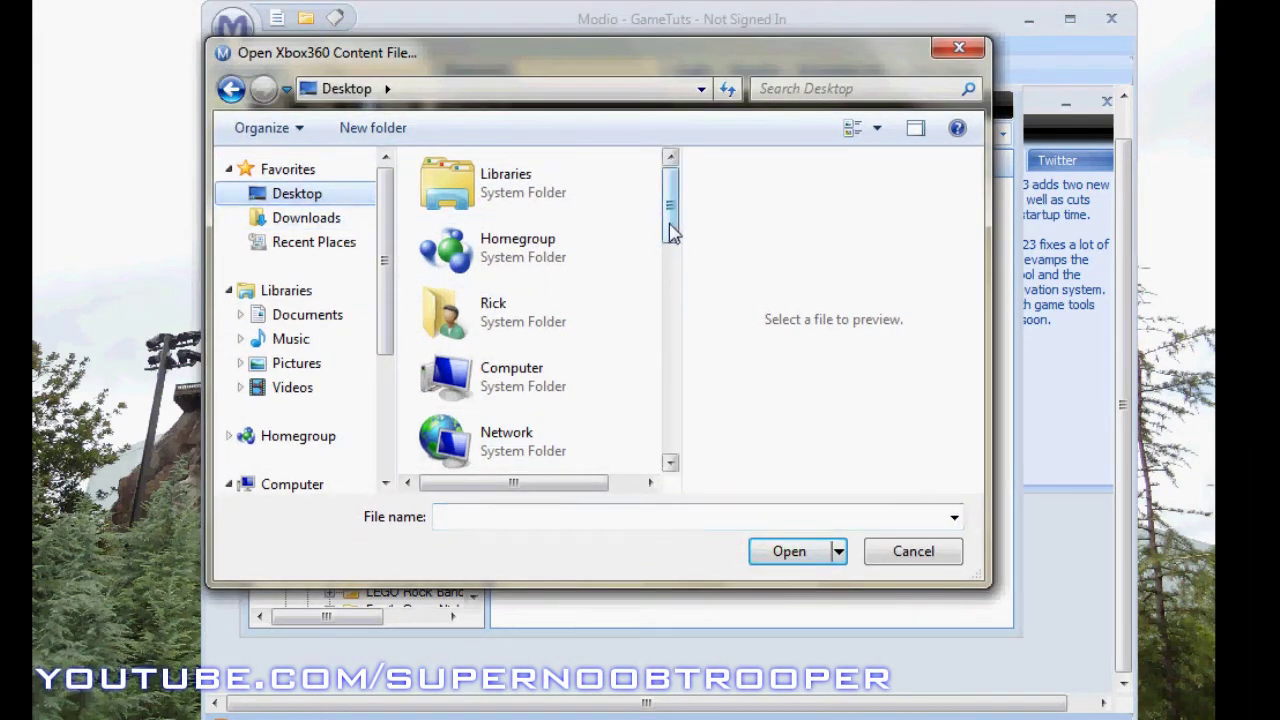
left_click_drag(674, 229, 674, 377)
left_click(563, 386)
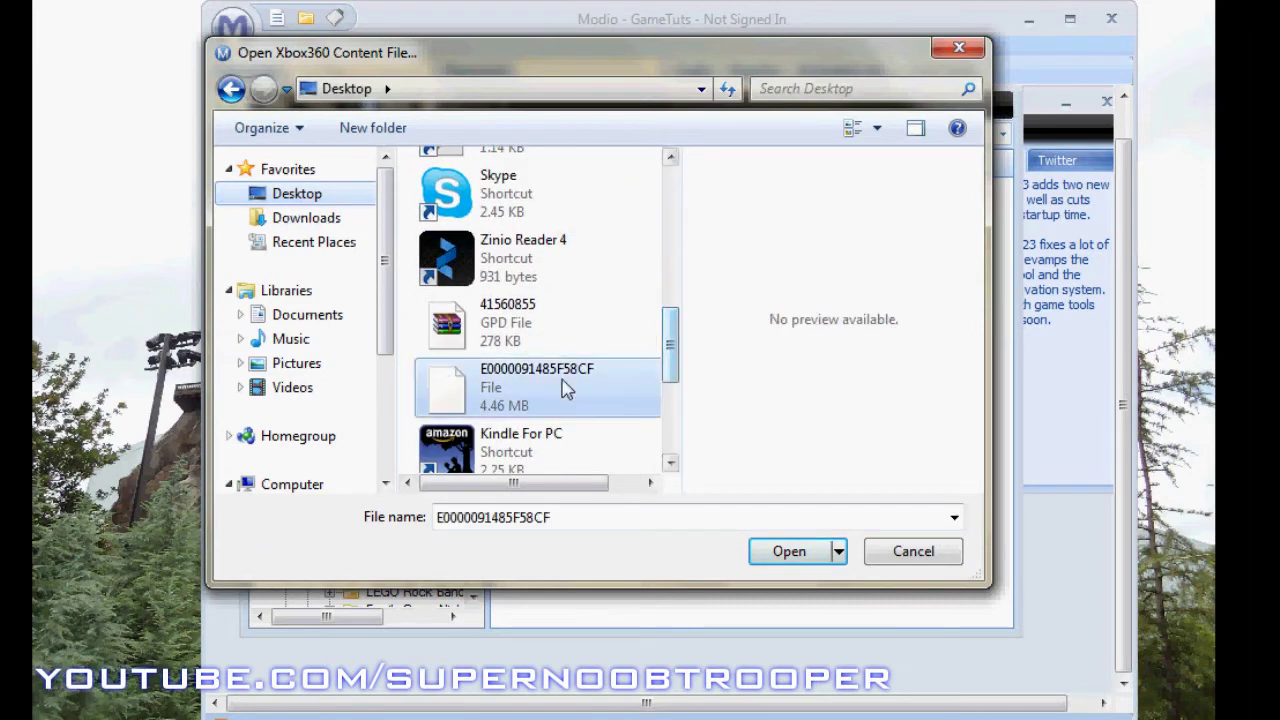
left_click(791, 556)
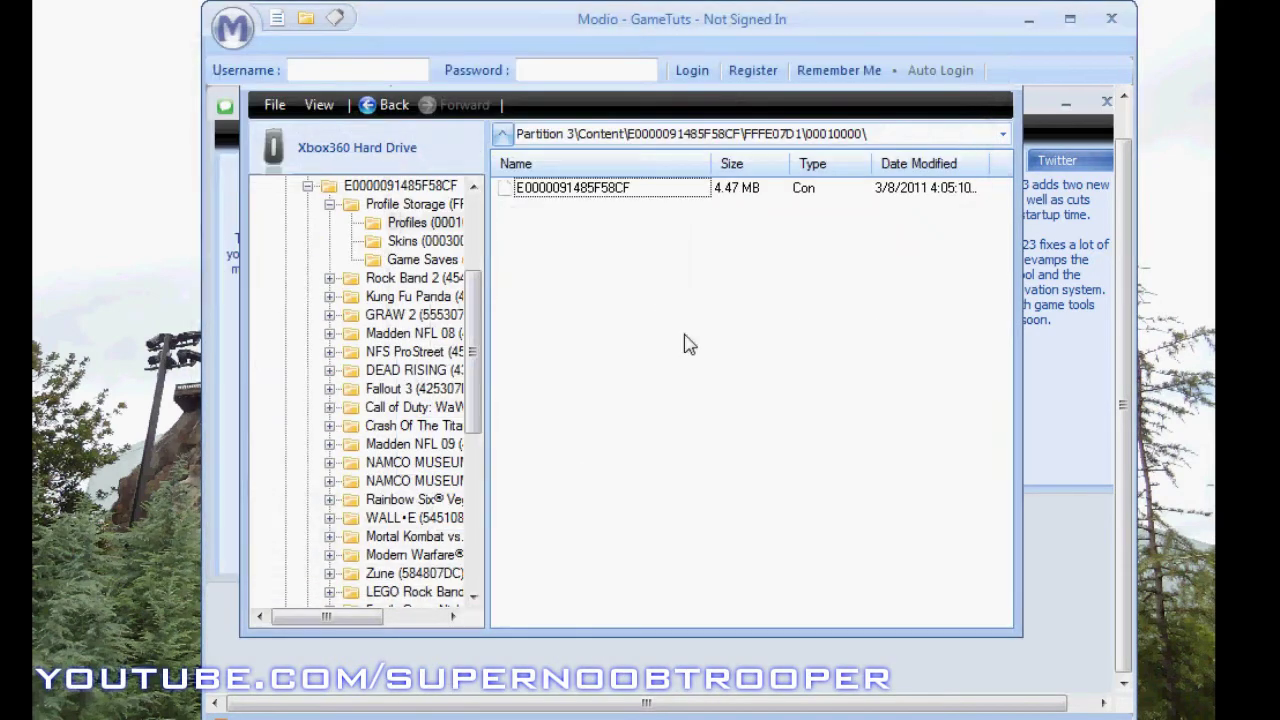
left_click_drag(599, 196, 746, 162)
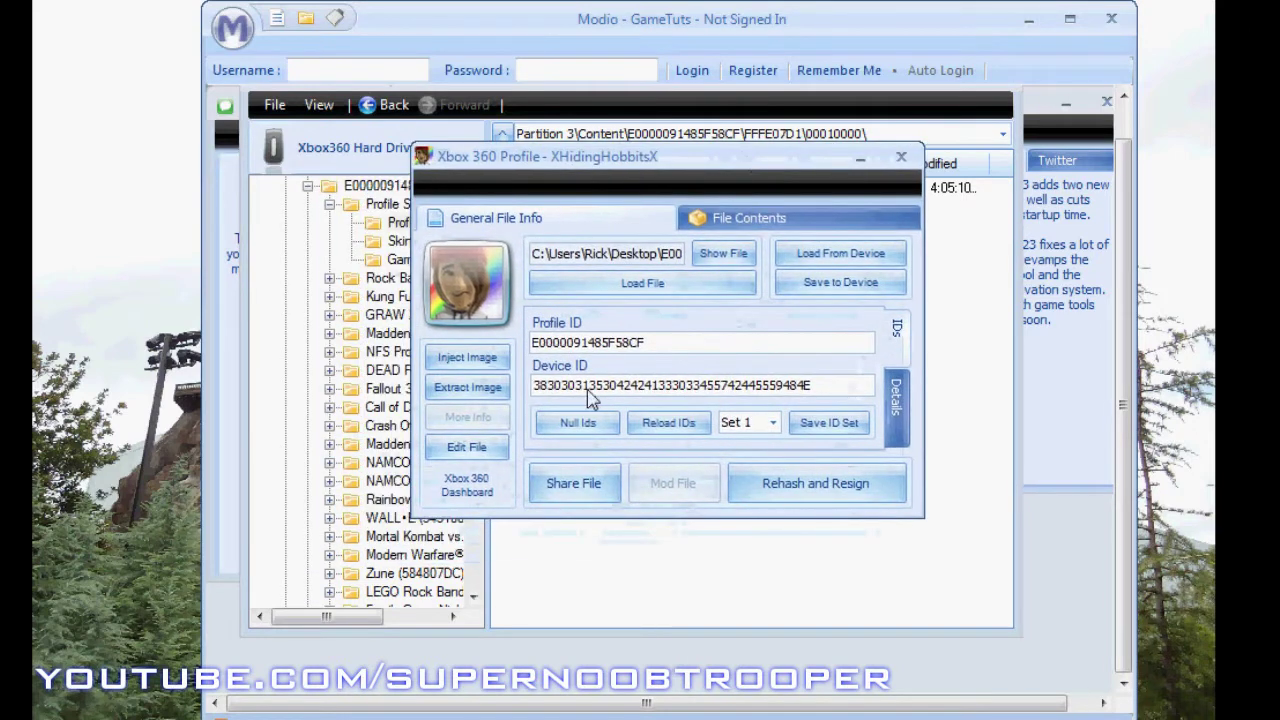
- Replace 41560855.gpd in the profile's file contents with the 41560855 GPD file from the desktop
left_click(715, 223)
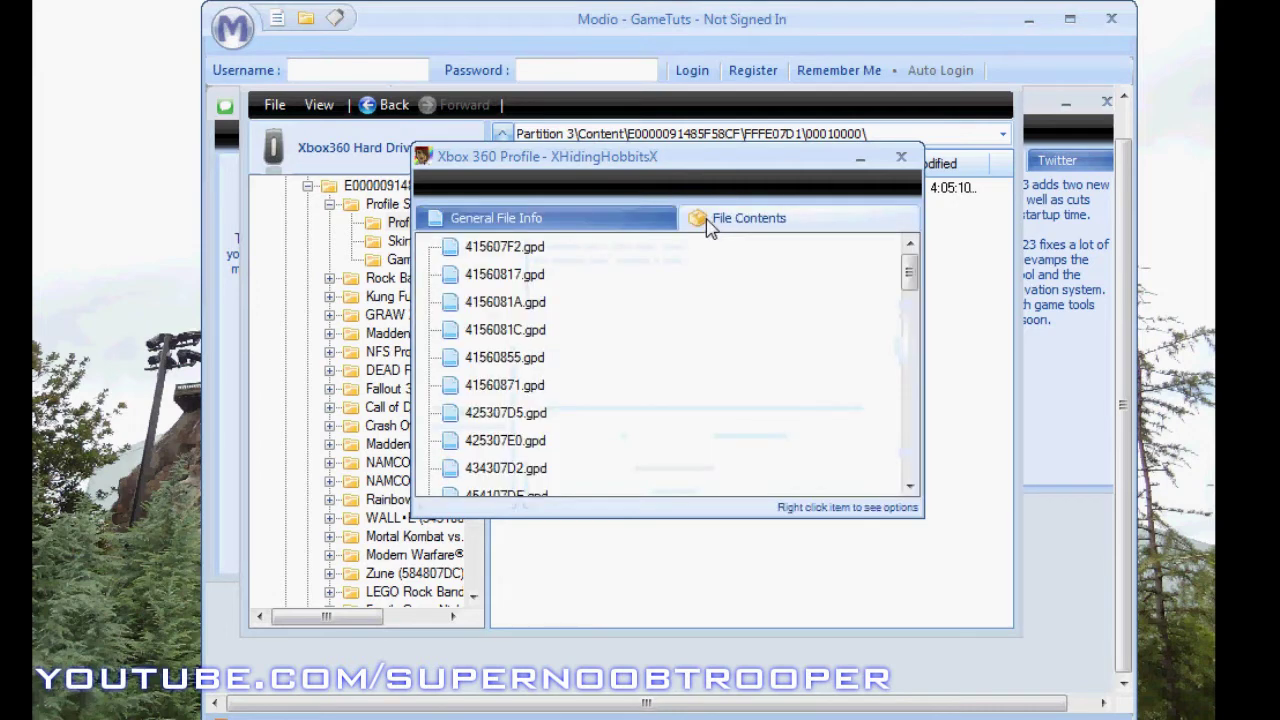
left_click(475, 364)
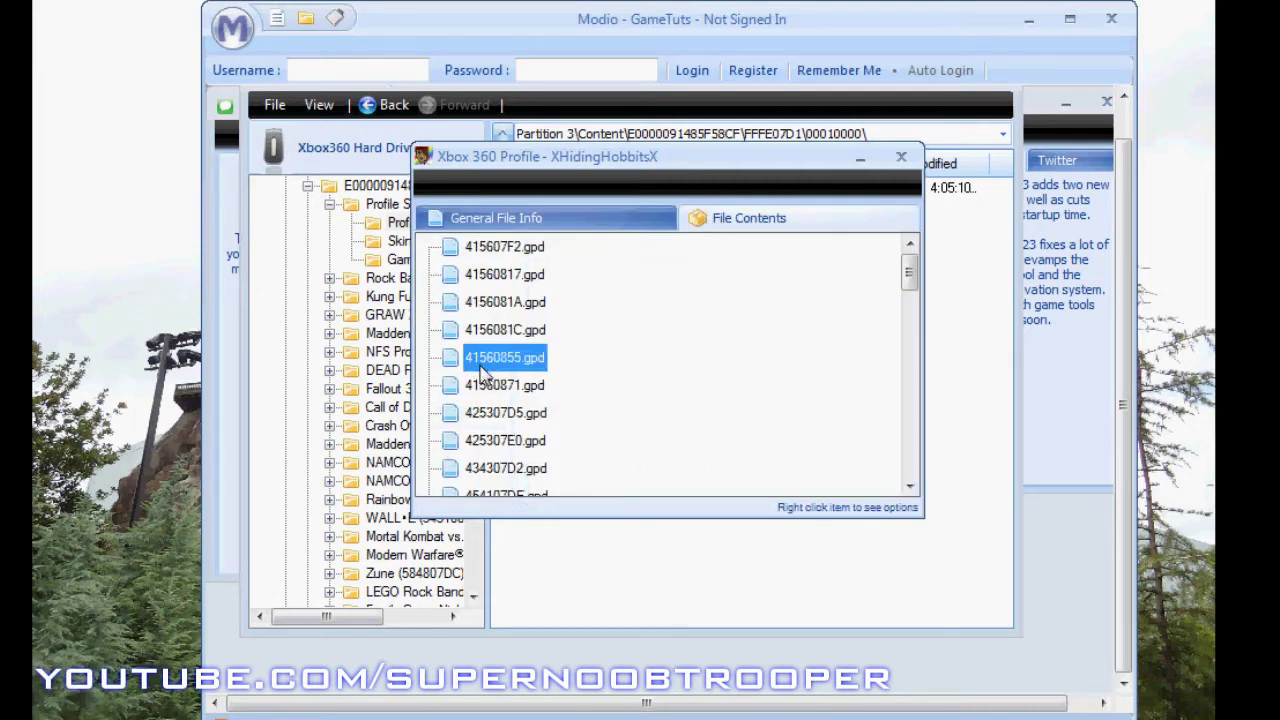
right_click(482, 370)
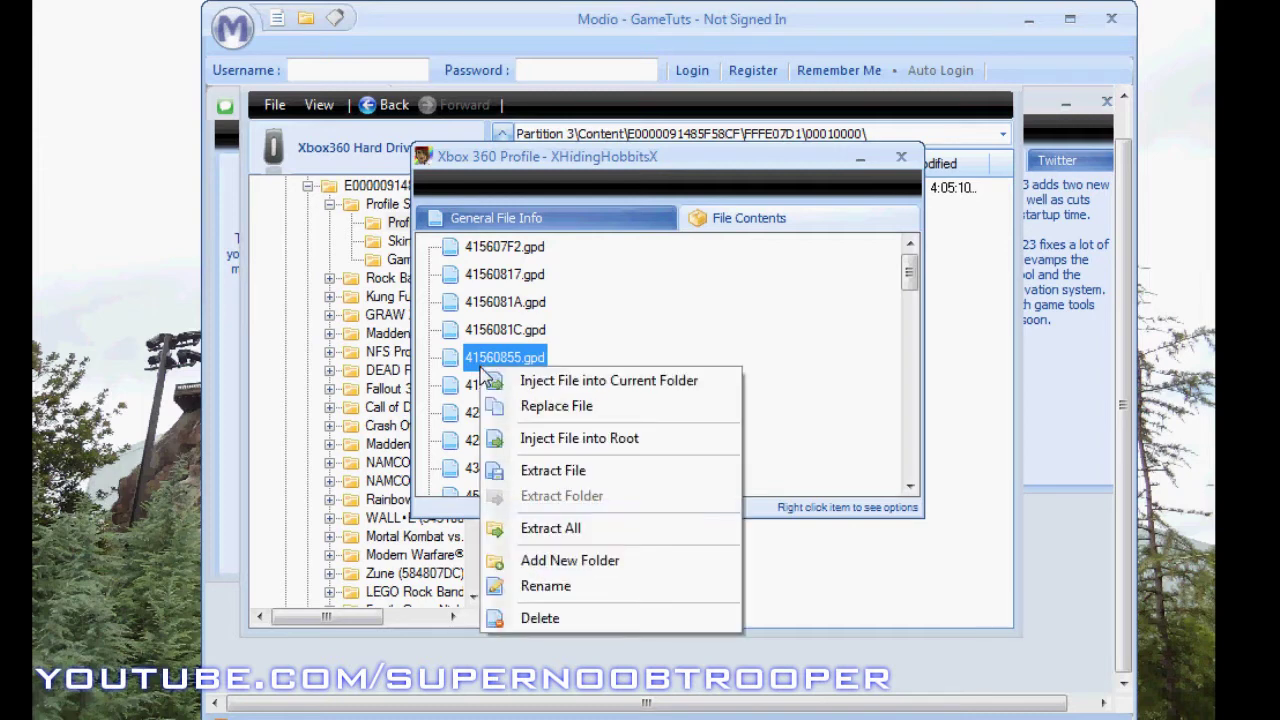
left_click(513, 409)
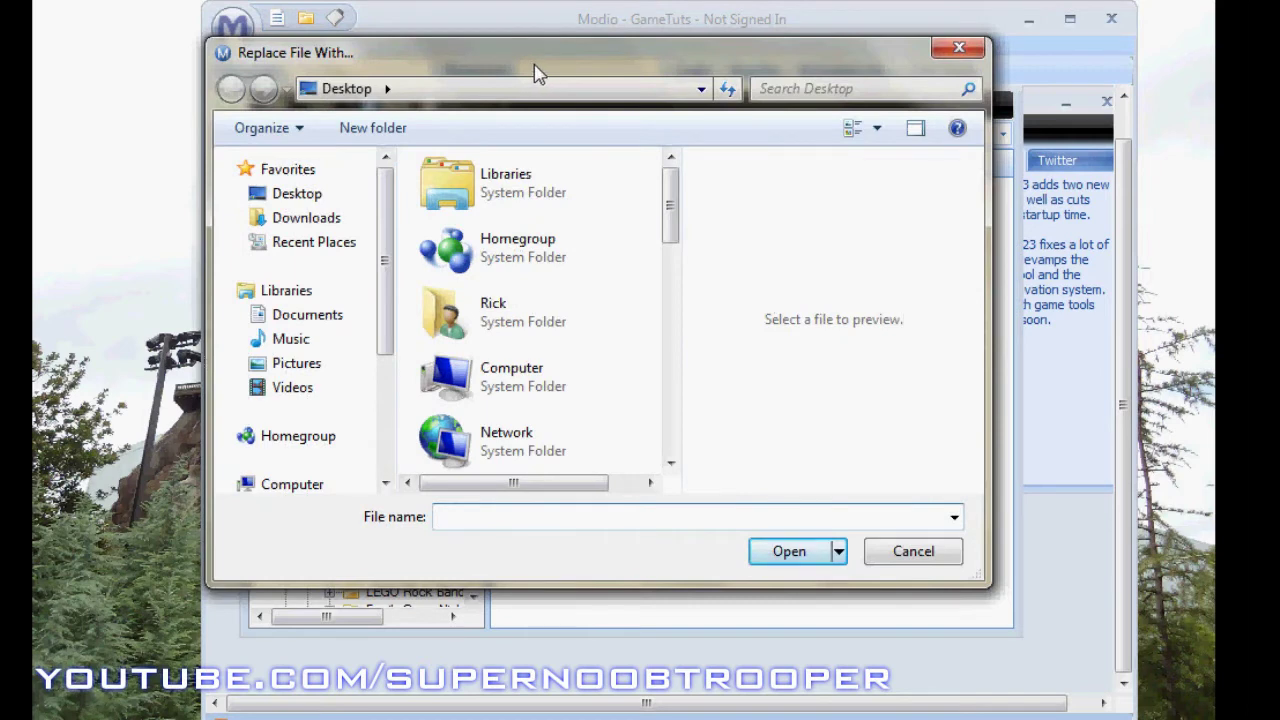
left_click_drag(700, 215, 714, 354)
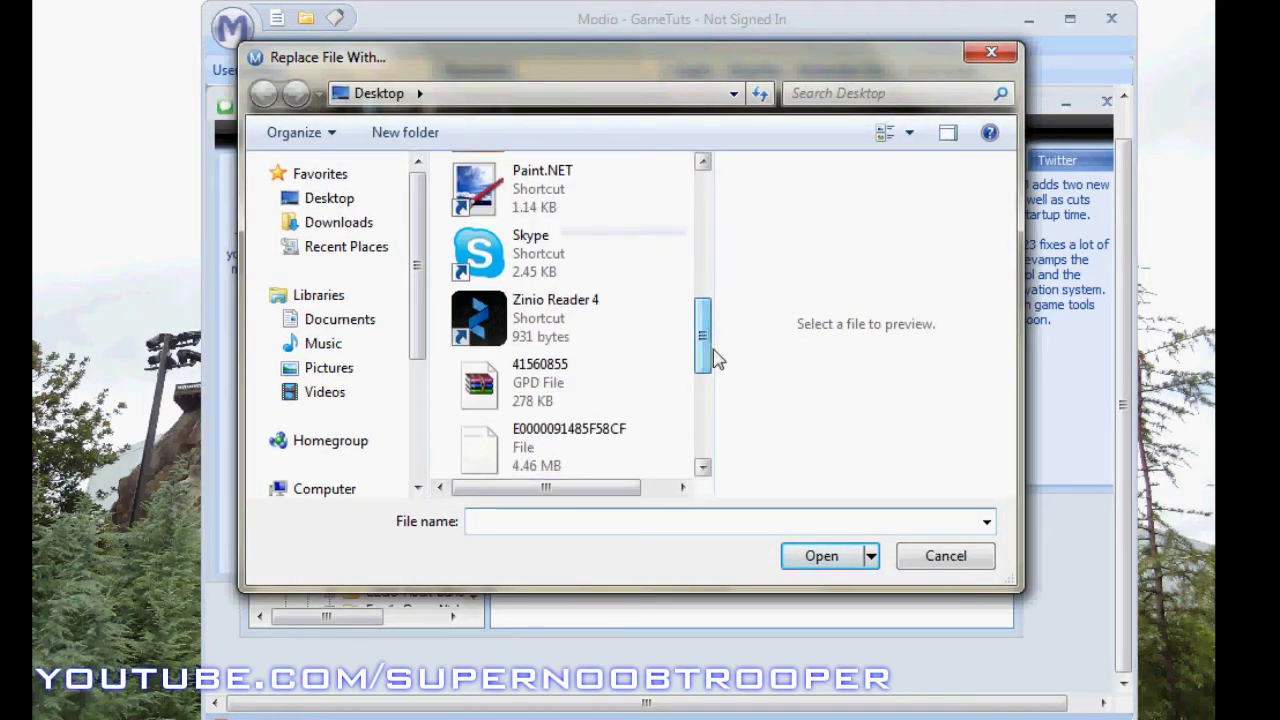
left_click(576, 380)
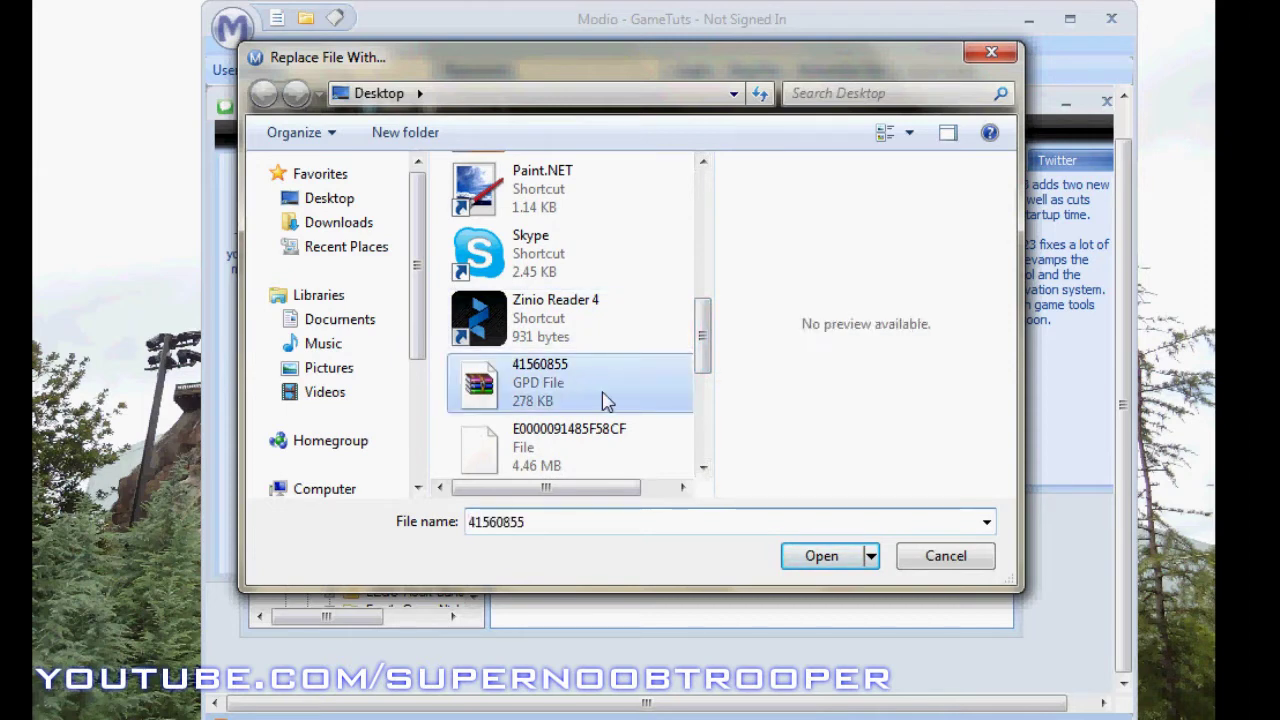
left_click(834, 565)
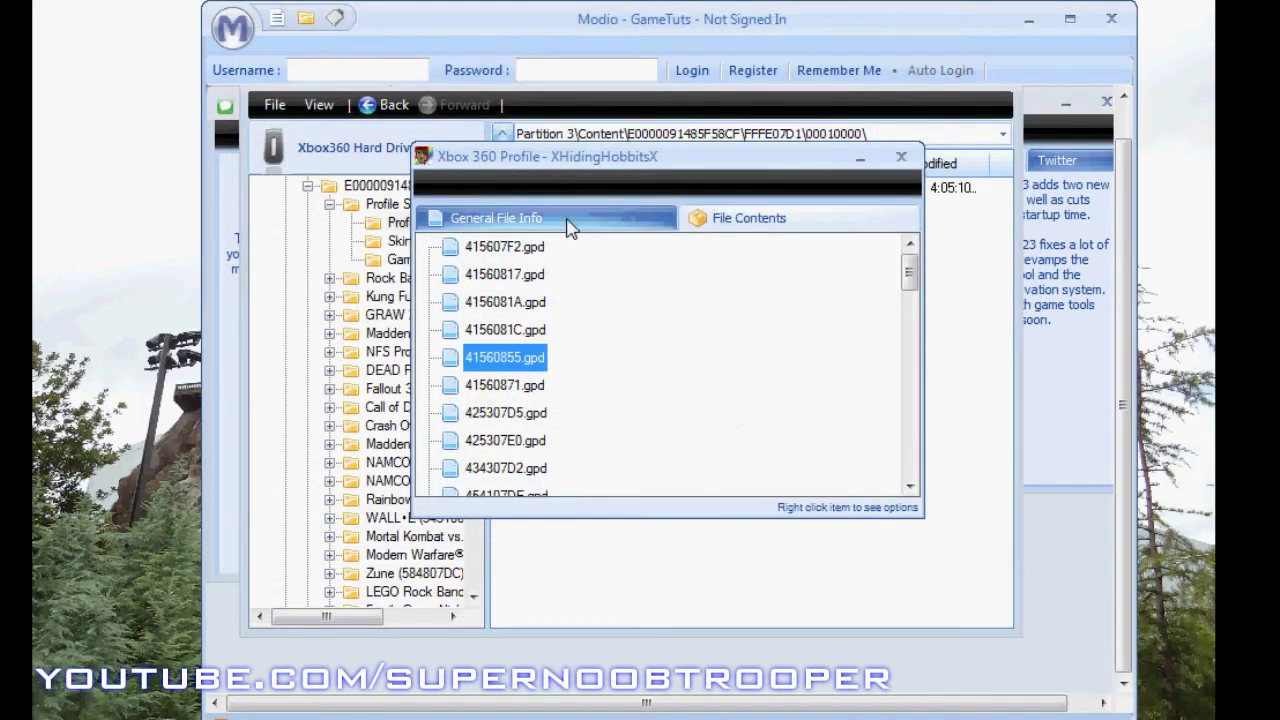
- Rehash and resign the modified profile, and close its profile window
left_click(566, 223)
left_click(802, 491)
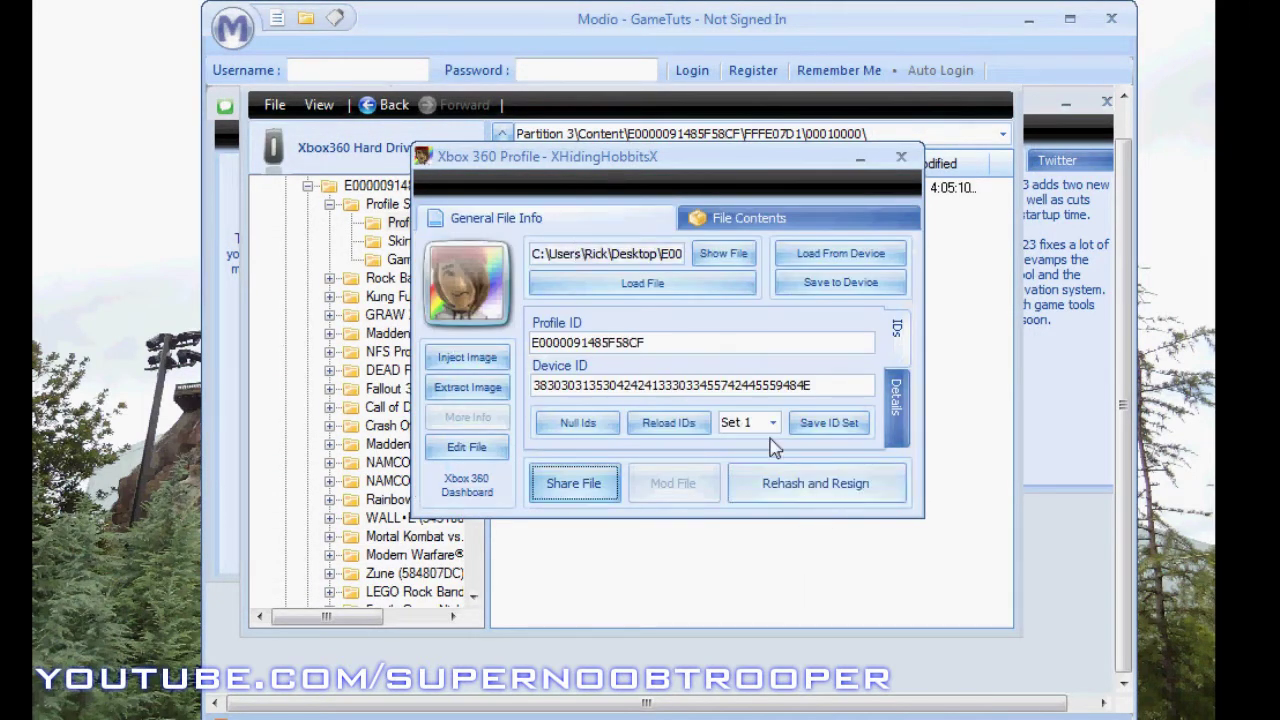
left_click(902, 159)
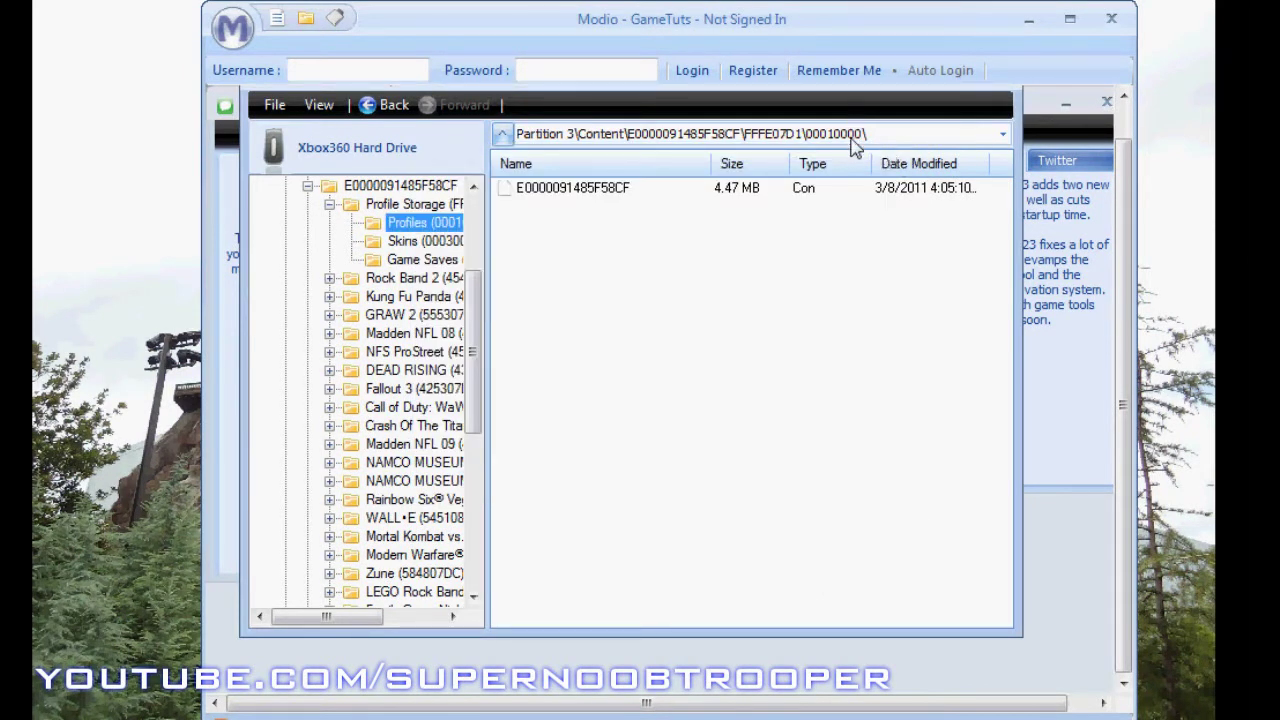
left_click(606, 289)
right_click(606, 289)
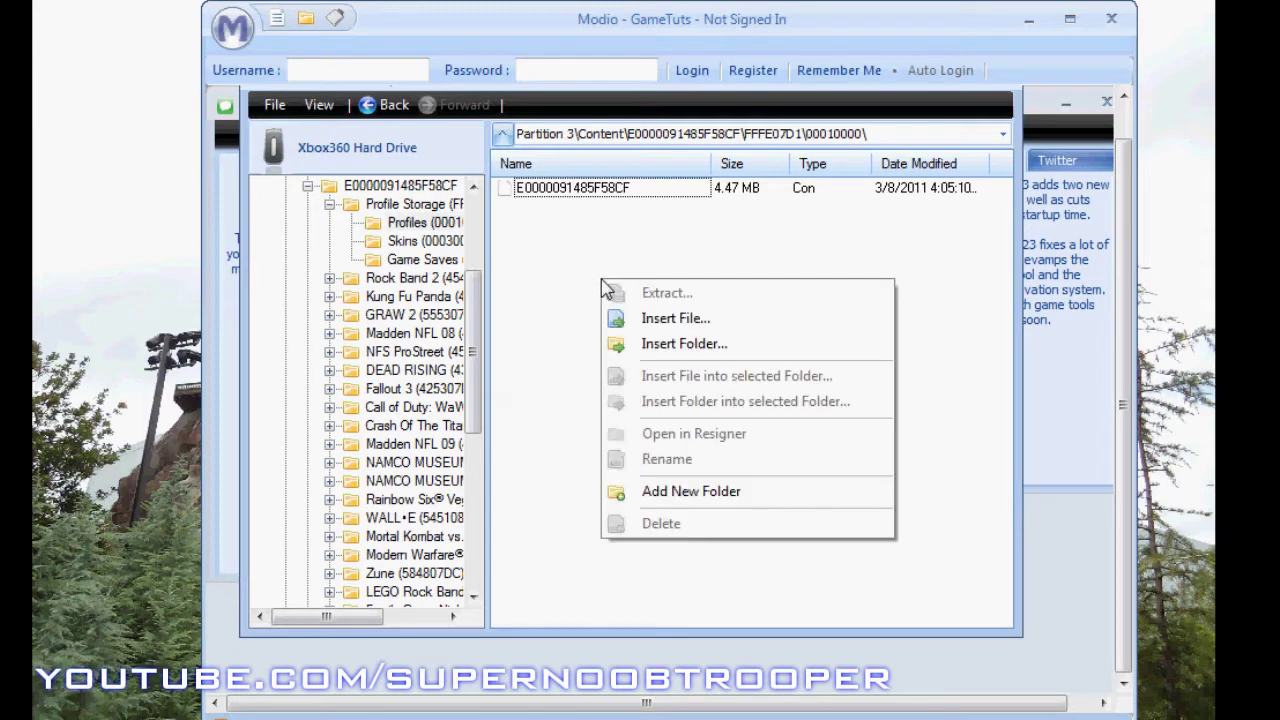
left_click(640, 320)
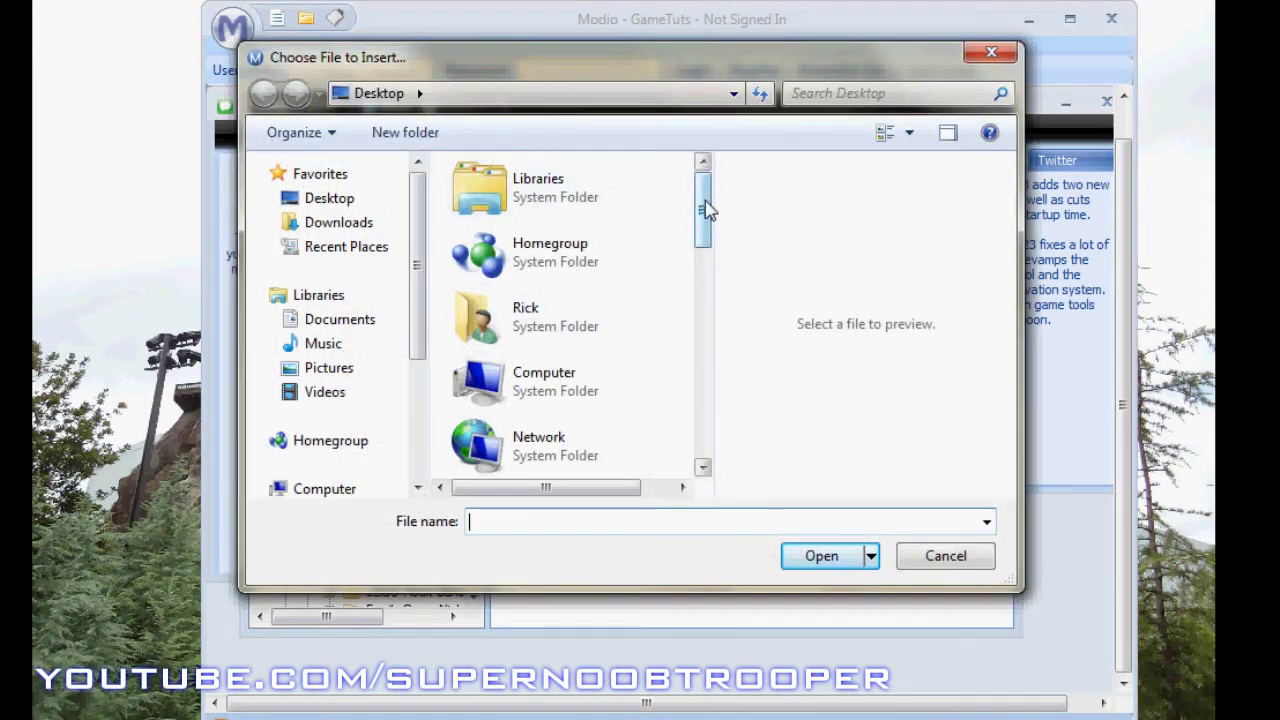
left_click_drag(706, 206, 704, 365)
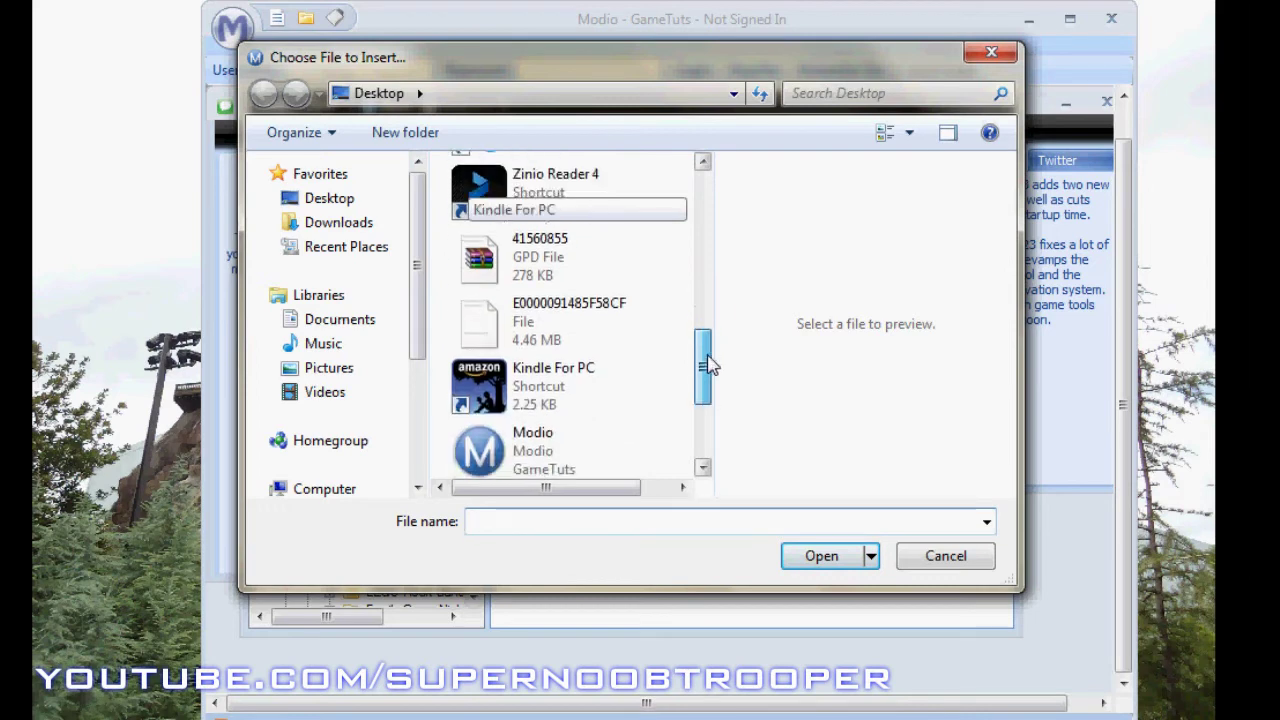
left_click(594, 316)
left_click(845, 562)
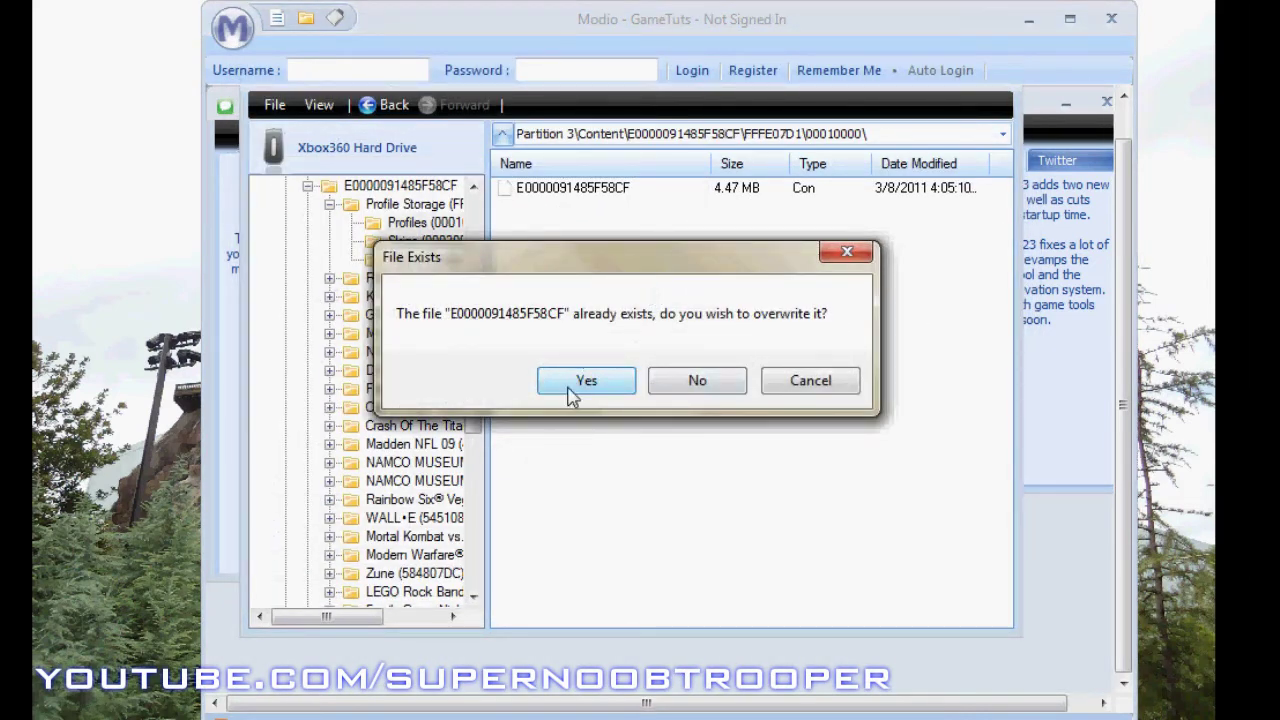
left_click(572, 390)
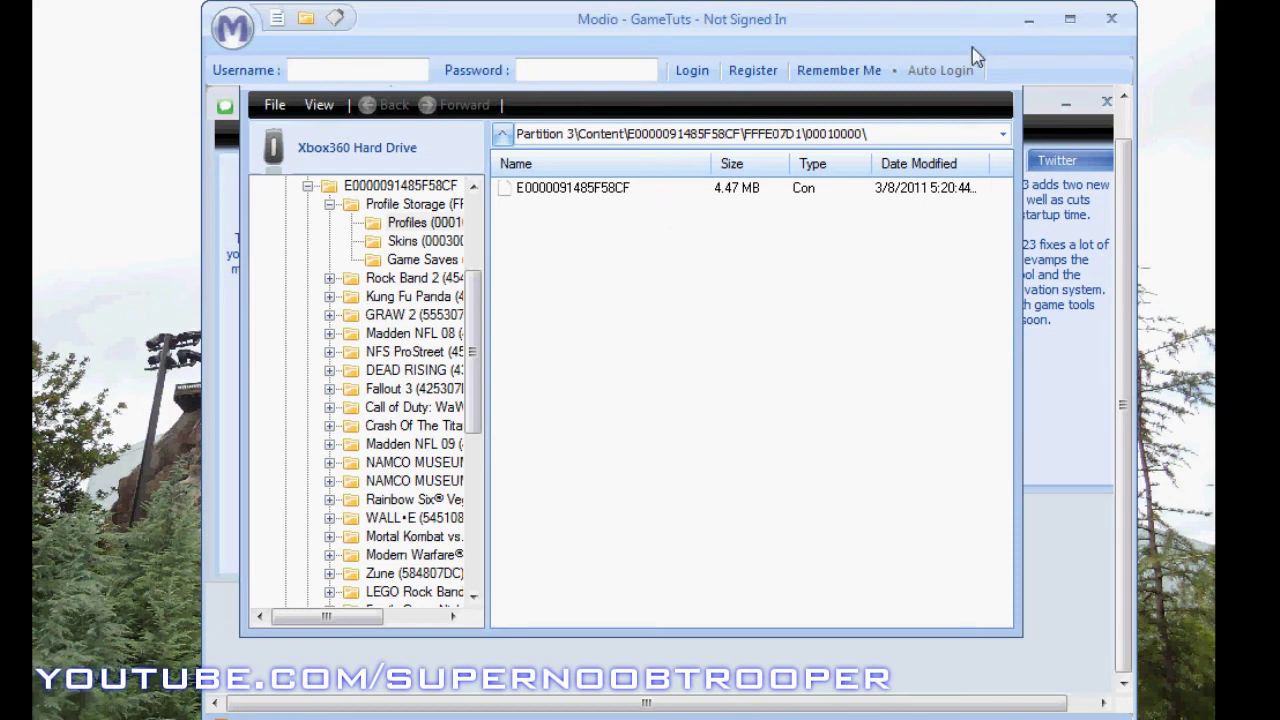
left_click_drag(924, 27, 846, 23)
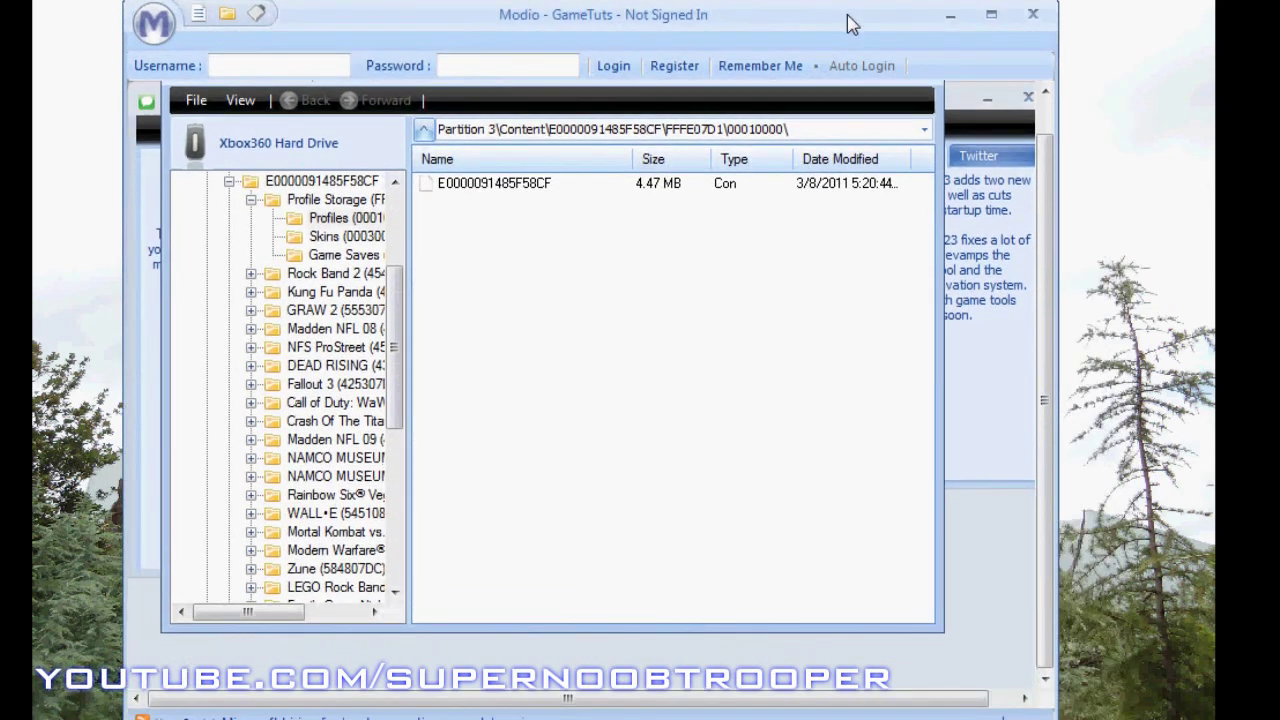